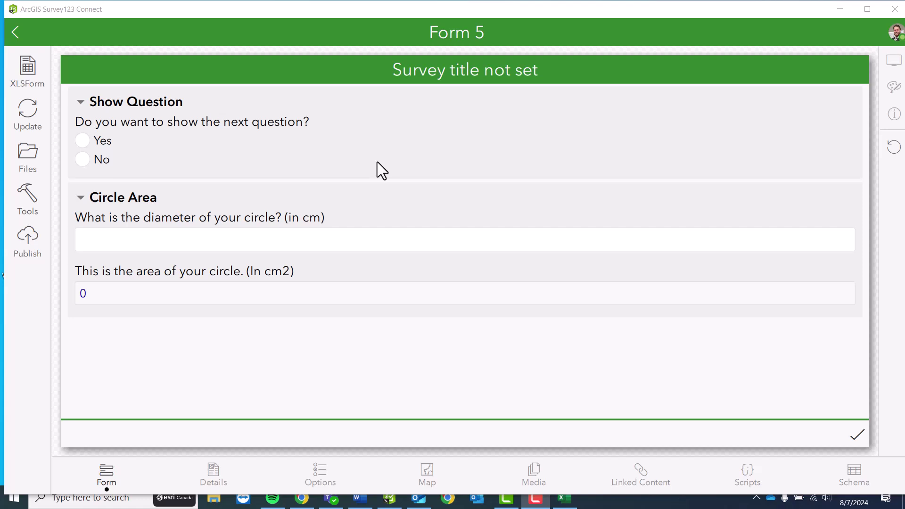
Check that the logo question appears on Yes and hides again on No.
click(83, 141)
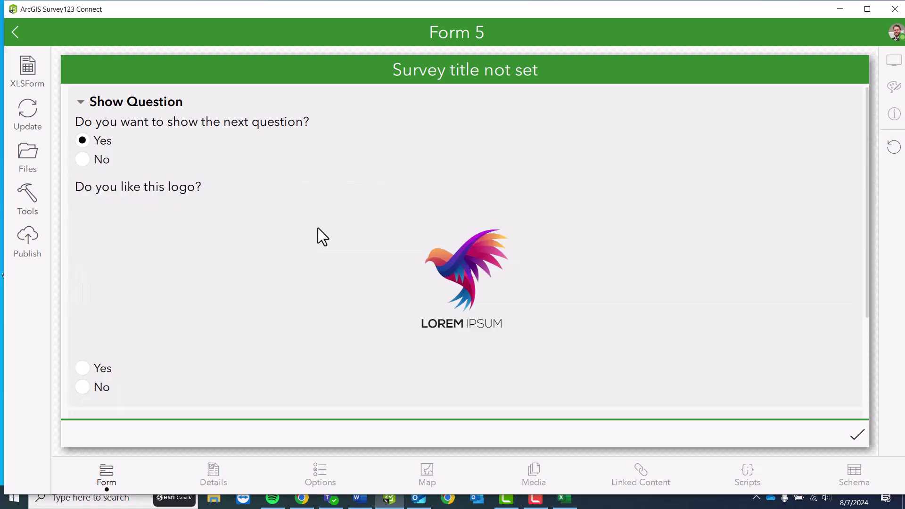
scroll(317, 228, down, 2)
click(84, 308)
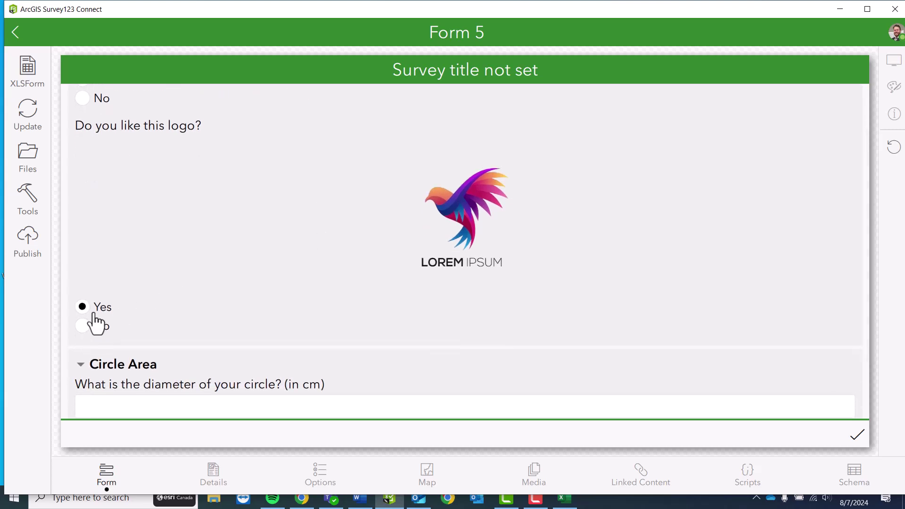
click(82, 98)
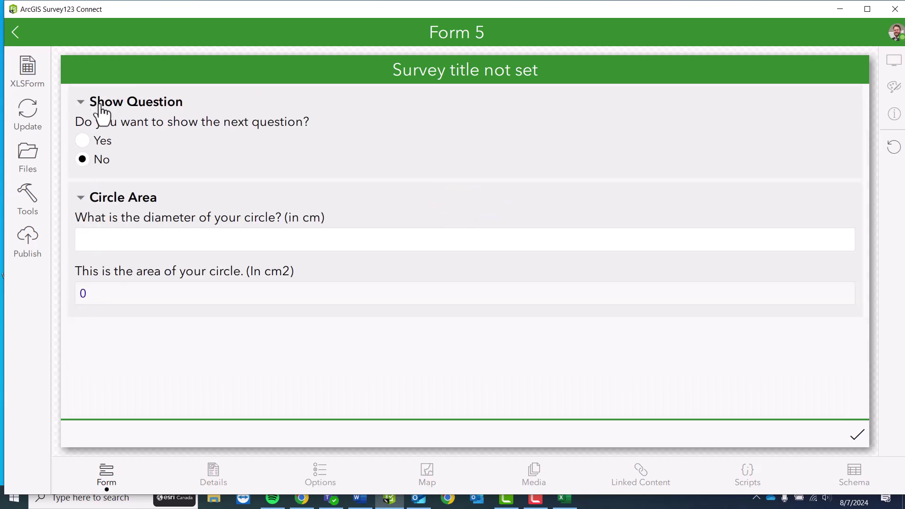
Enter a 45 cm diameter and confirm the circle area calculates to 141.
click(153, 239)
text(45)
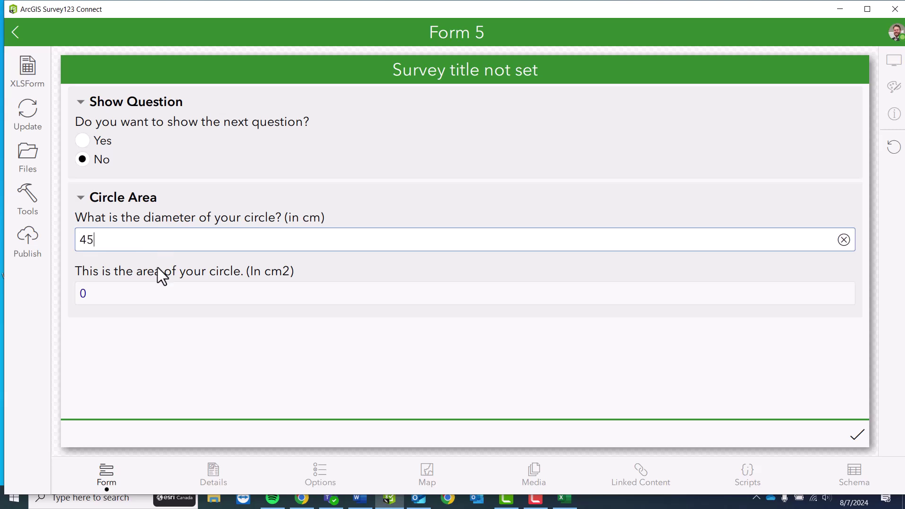
click(158, 295)
click(239, 243)
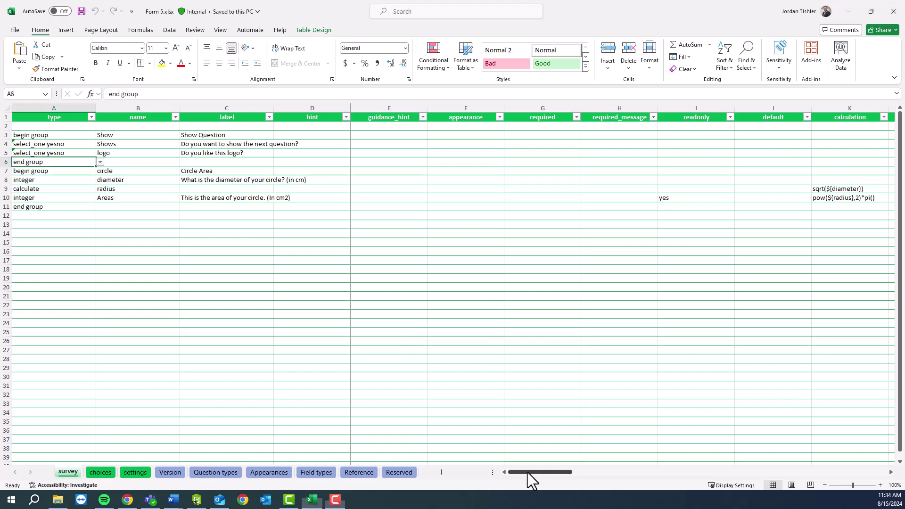
mouse_move(528, 473)
mouse_down()
mouse_move(599, 483)
mouse_move(718, 480)
mouse_up()
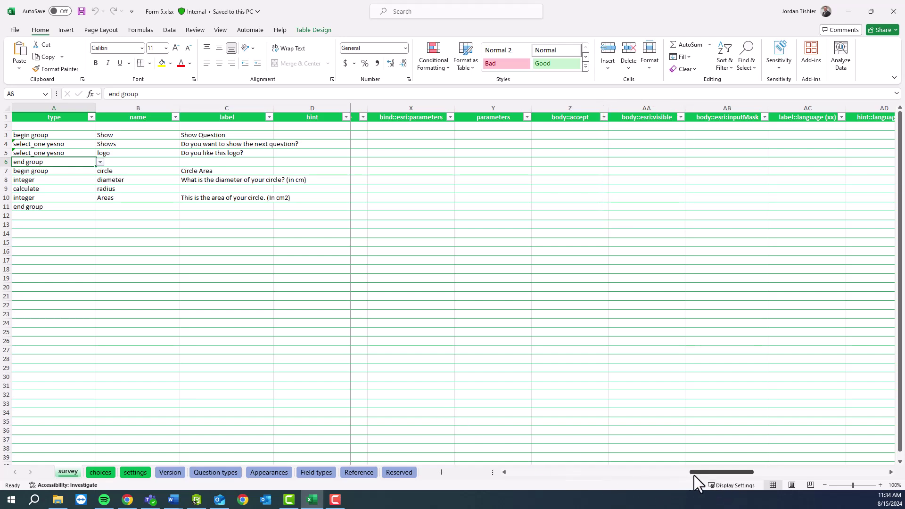
drag(712, 471, 496, 488)
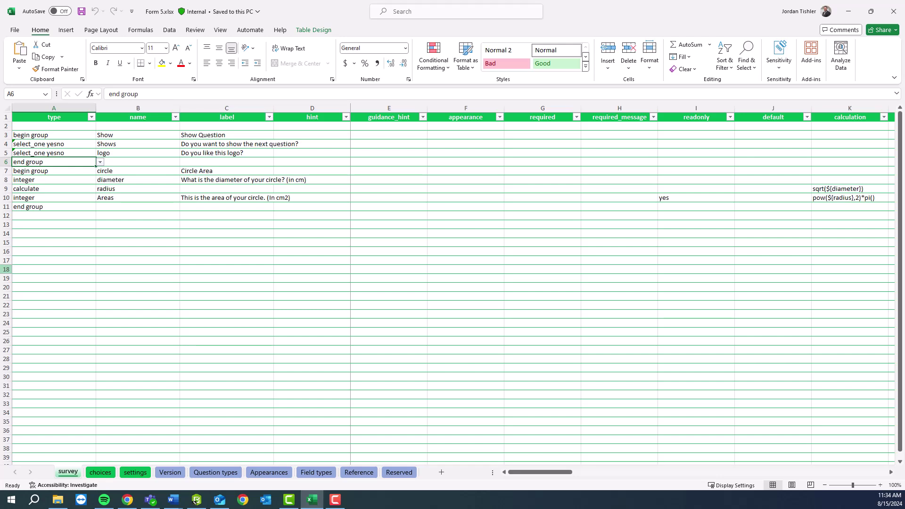
key(alt+Tab)
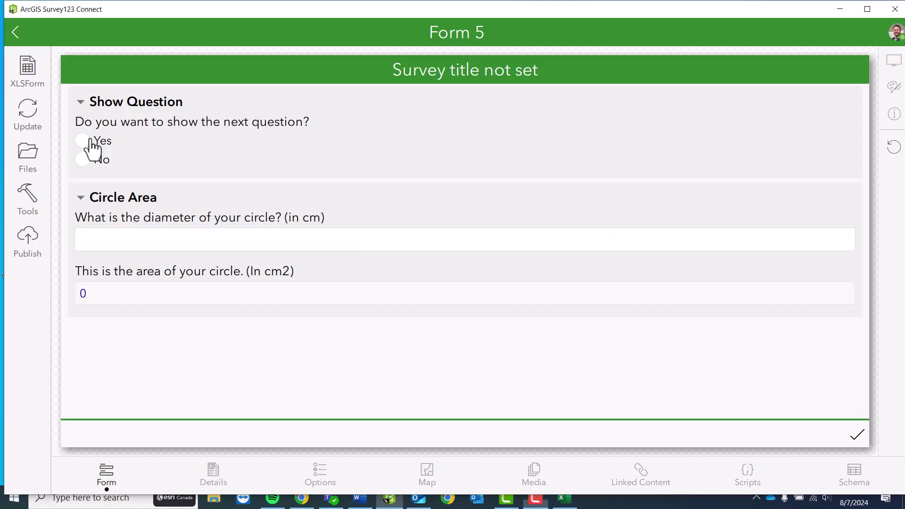
click(84, 141)
scroll(318, 228, down, 1)
click(83, 312)
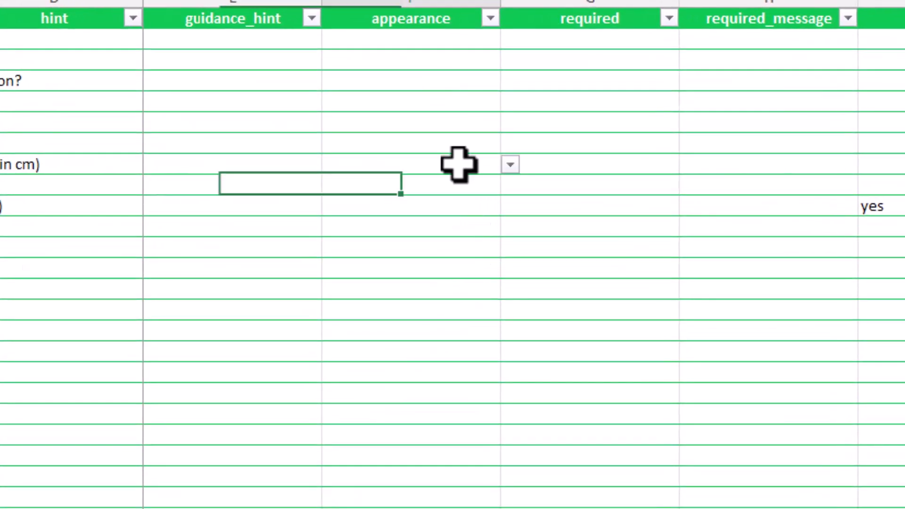
Give the diameter question (F8) an appearance and review the radius row's type in A9.
click(462, 164)
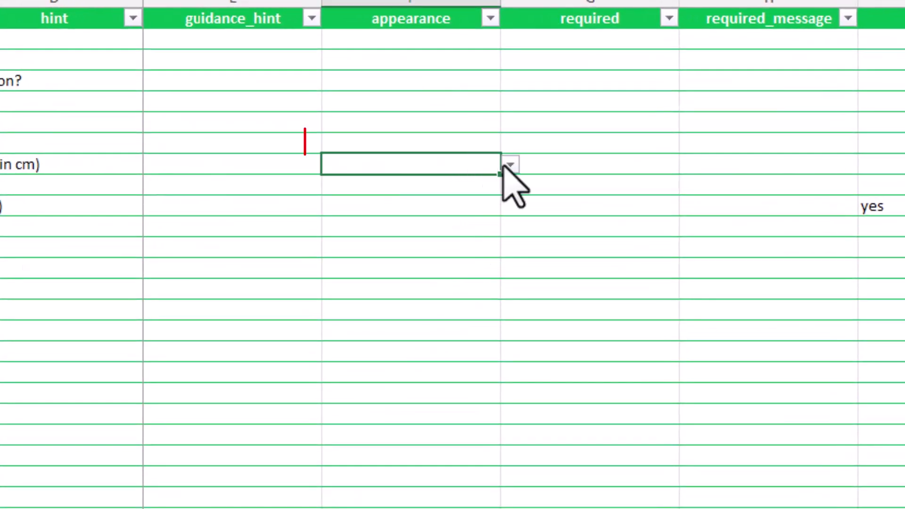
click(510, 166)
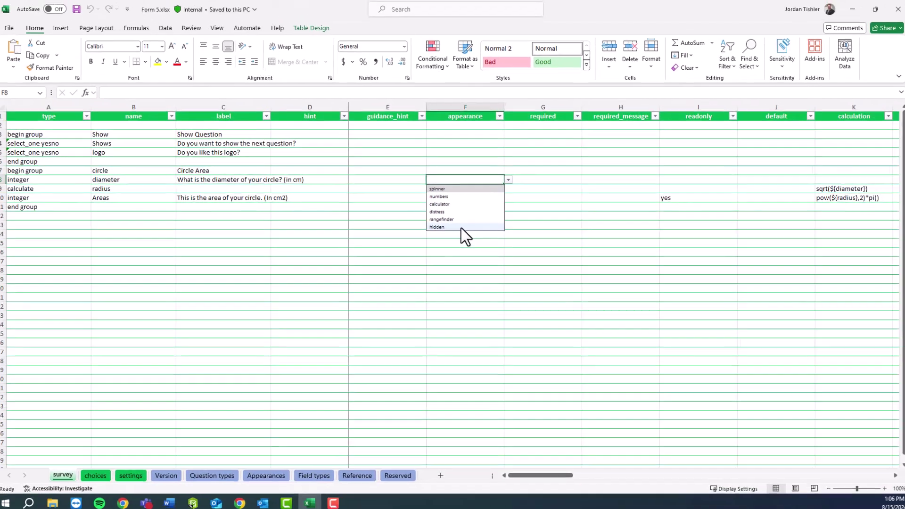
click(461, 229)
click(43, 188)
click(93, 189)
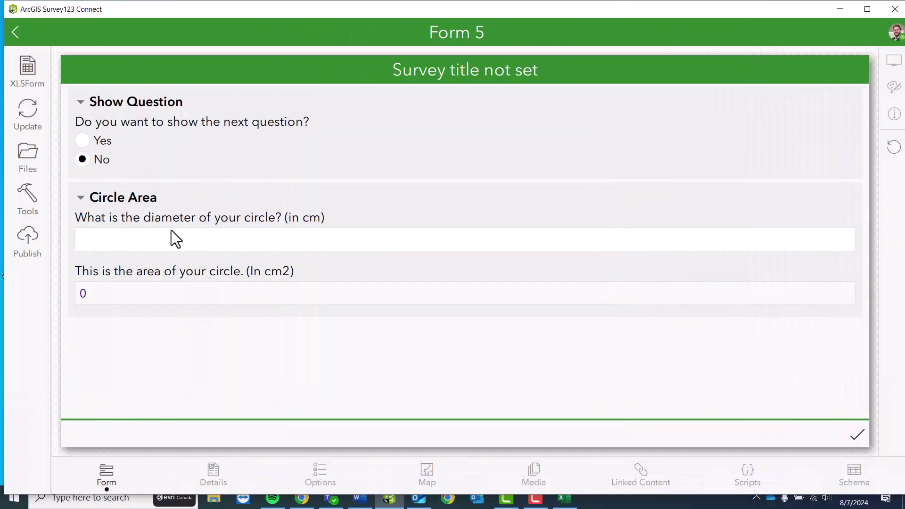
Enter a 45 cm diameter in the Form 5 preview so the circle area recalculates to 141.
click(152, 235)
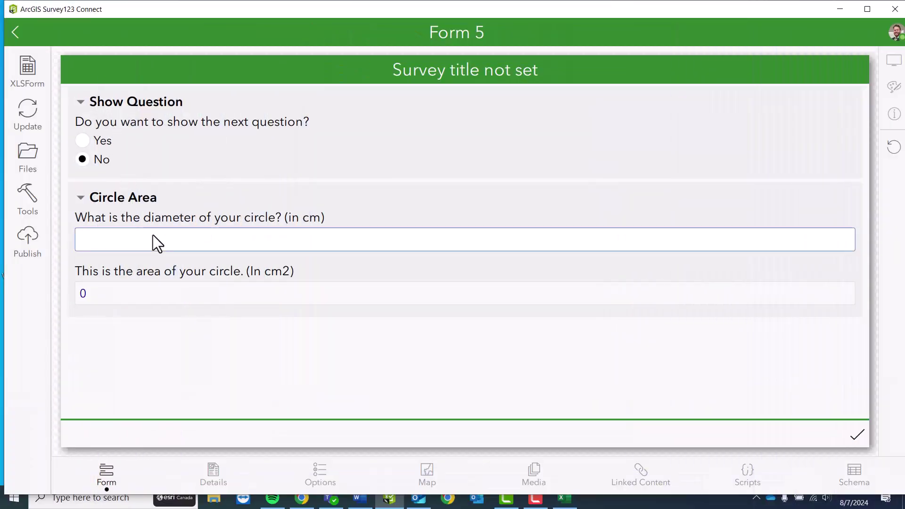
text(45)
click(158, 297)
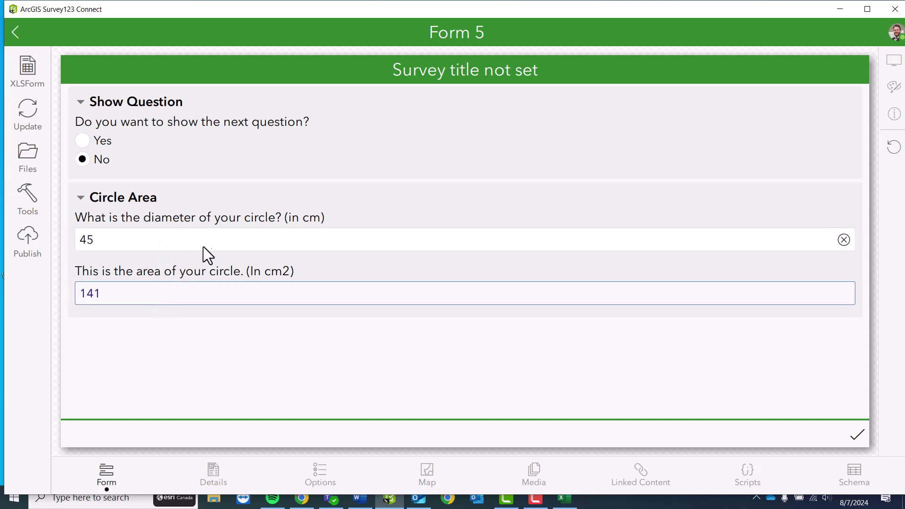
click(234, 239)
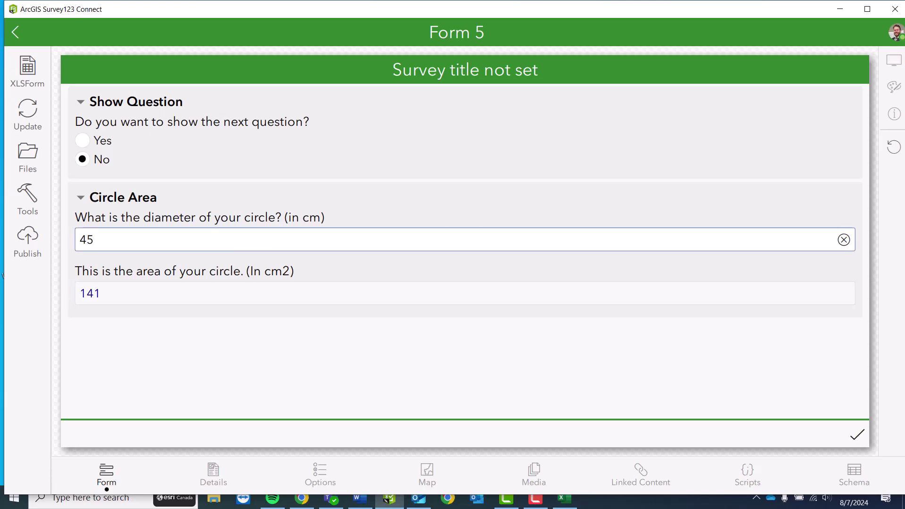